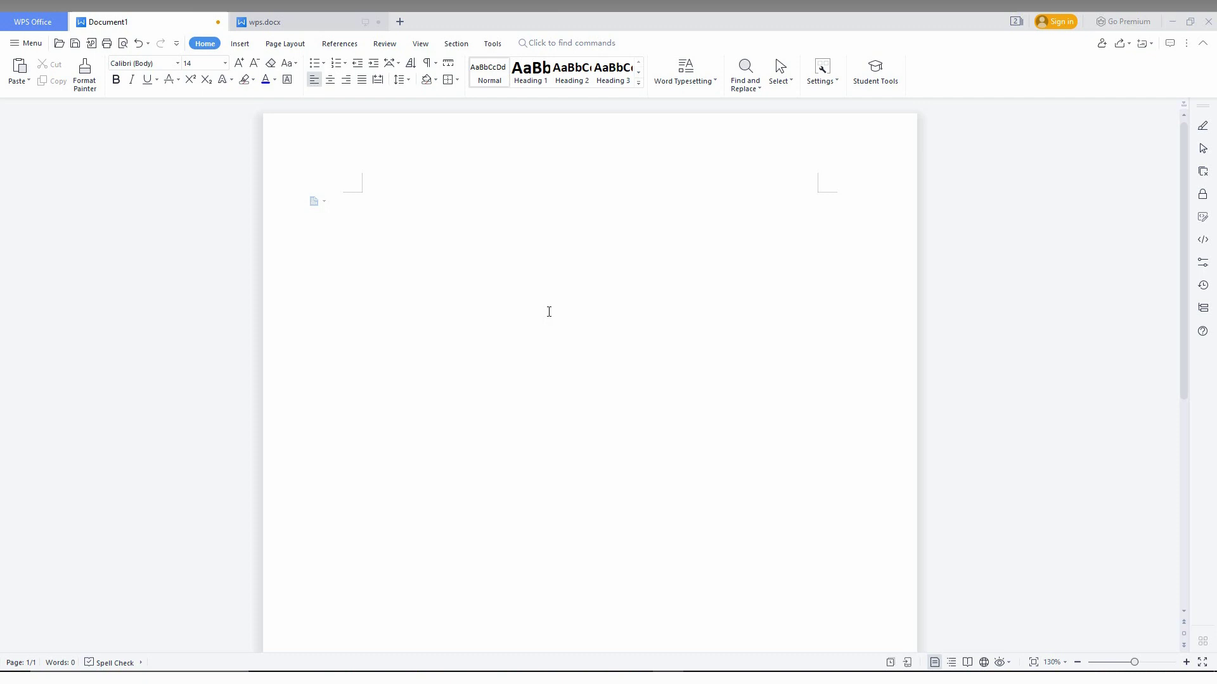
Step: Insert a new empty 3.36 in by 5.77 in drawing canvas on the first page and reselect it
{"action": "left_click", "coordinate": [243, 44]}
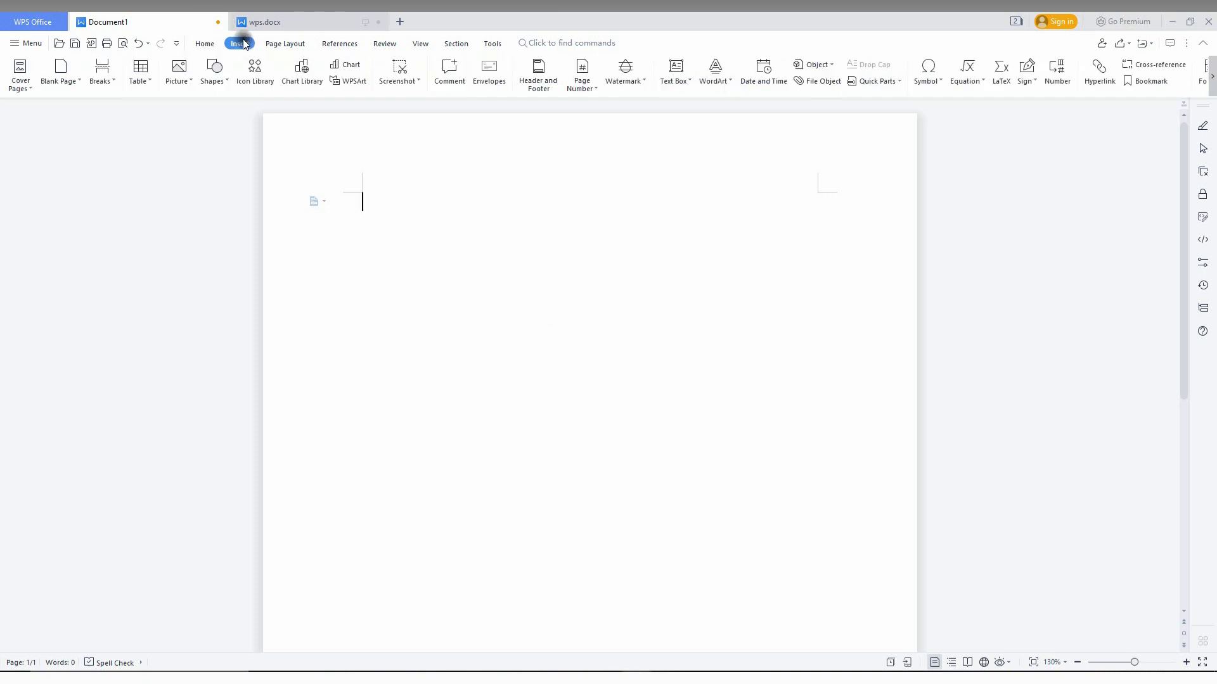
{"action": "left_click", "coordinate": [214, 86]}
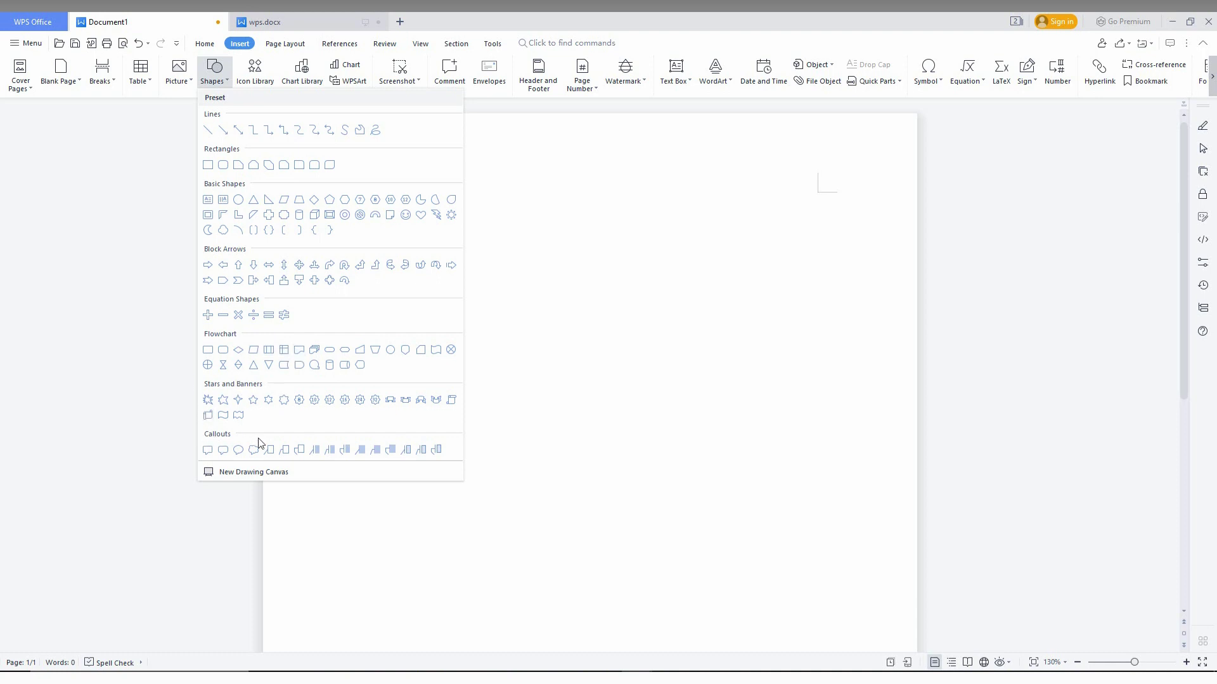
{"action": "left_click", "coordinate": [239, 472]}
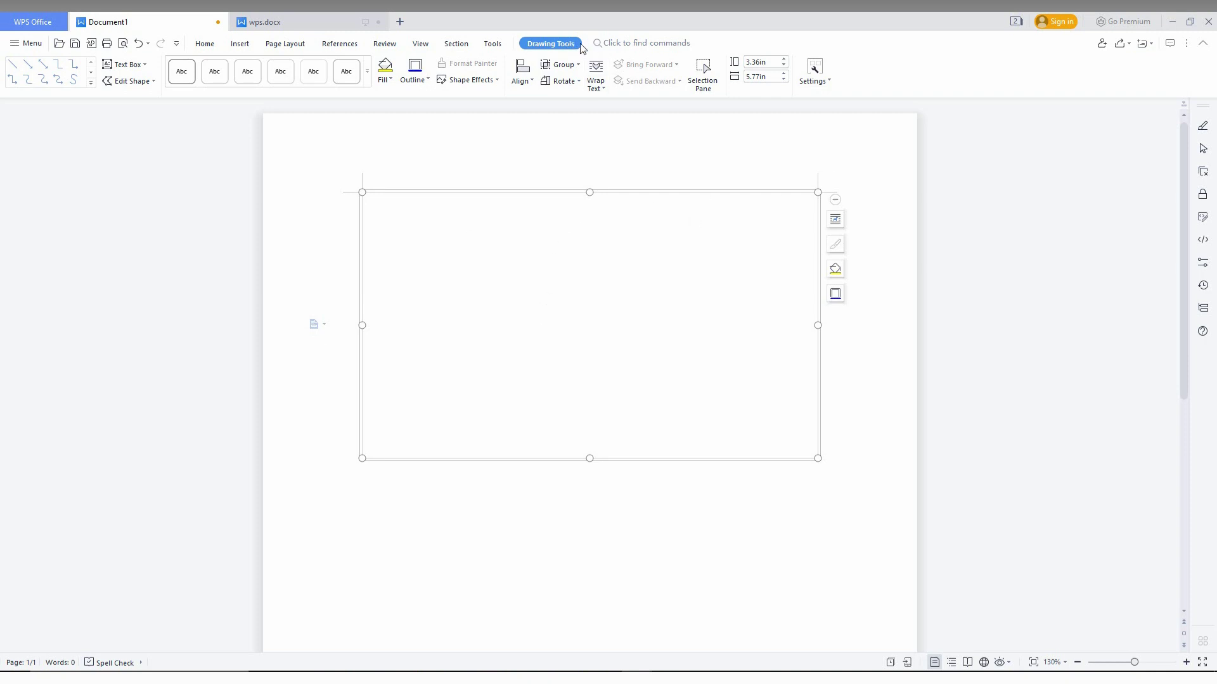
{"action": "left_click", "coordinate": [656, 521]}
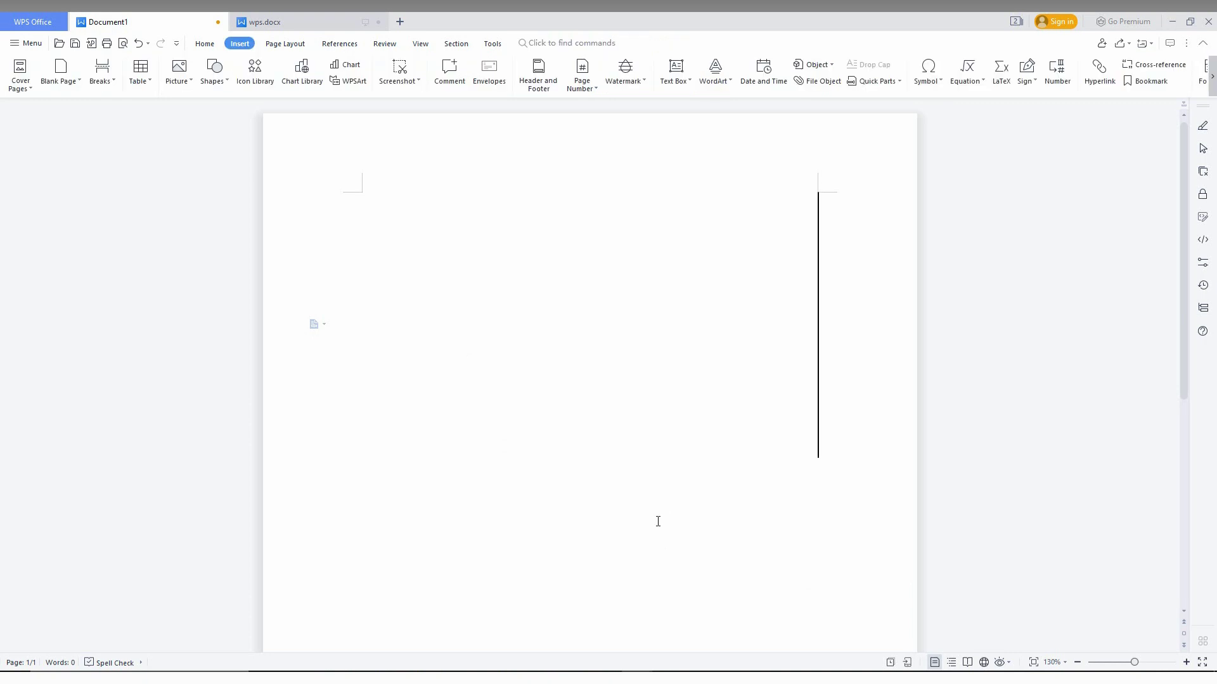
{"action": "left_click", "coordinate": [565, 340]}
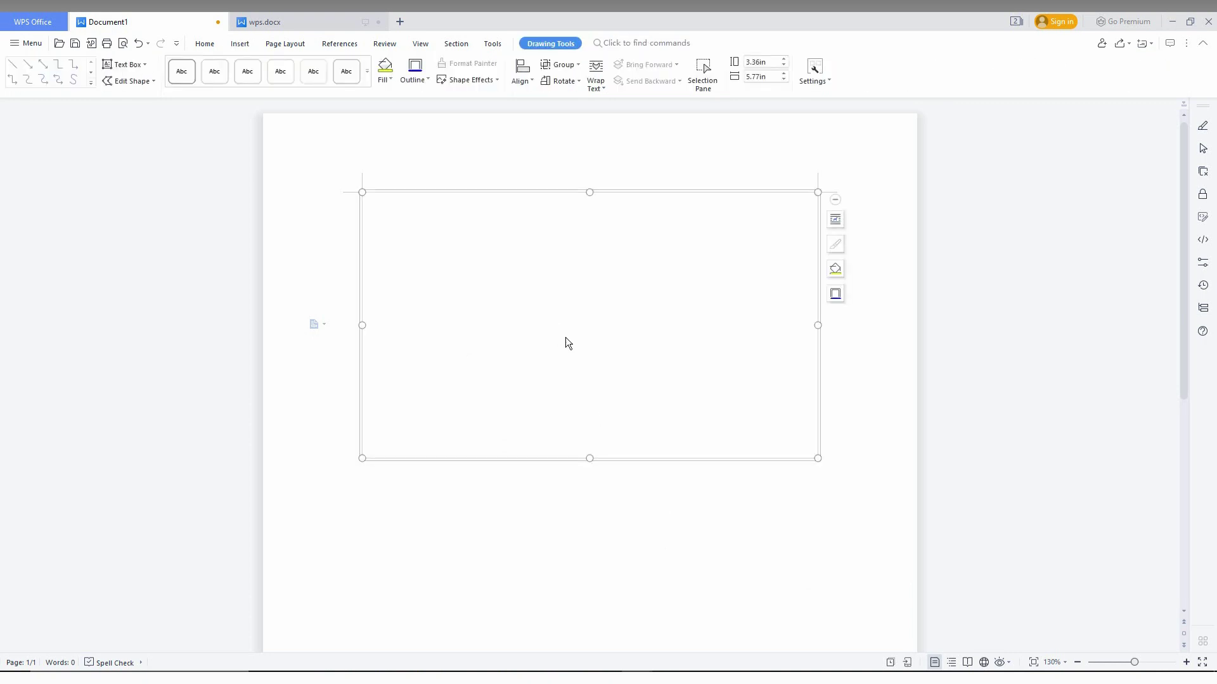
Step: Draw a double-headed arrow on the canvas and an elbow connector from its top end
{"action": "left_click", "coordinate": [43, 64]}
{"action": "mouse_move", "coordinate": [403, 219]}
{"action": "left_mouse_down"}
{"action": "mouse_move", "coordinate": [426, 324]}
{"action": "mouse_move", "coordinate": [407, 370]}
{"action": "mouse_move", "coordinate": [485, 344]}
{"action": "left_mouse_up"}
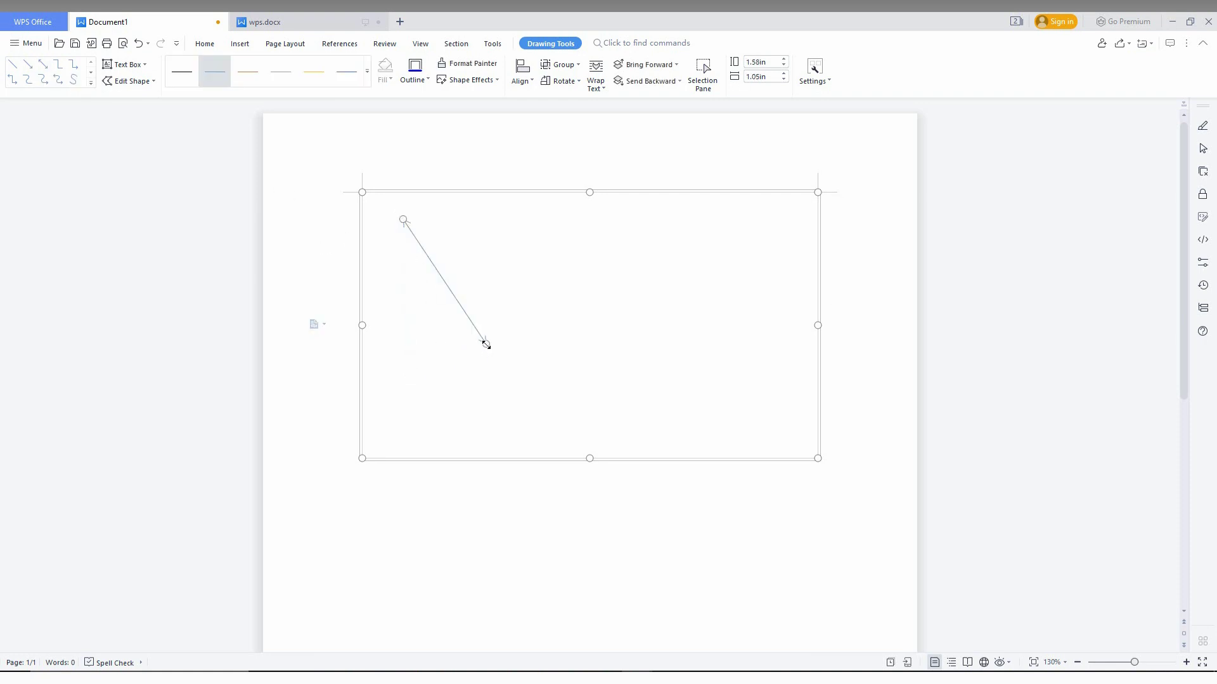
{"action": "left_click", "coordinate": [58, 64]}
{"action": "left_click_drag", "start_coordinate": [406, 217], "coordinate": [726, 275]}
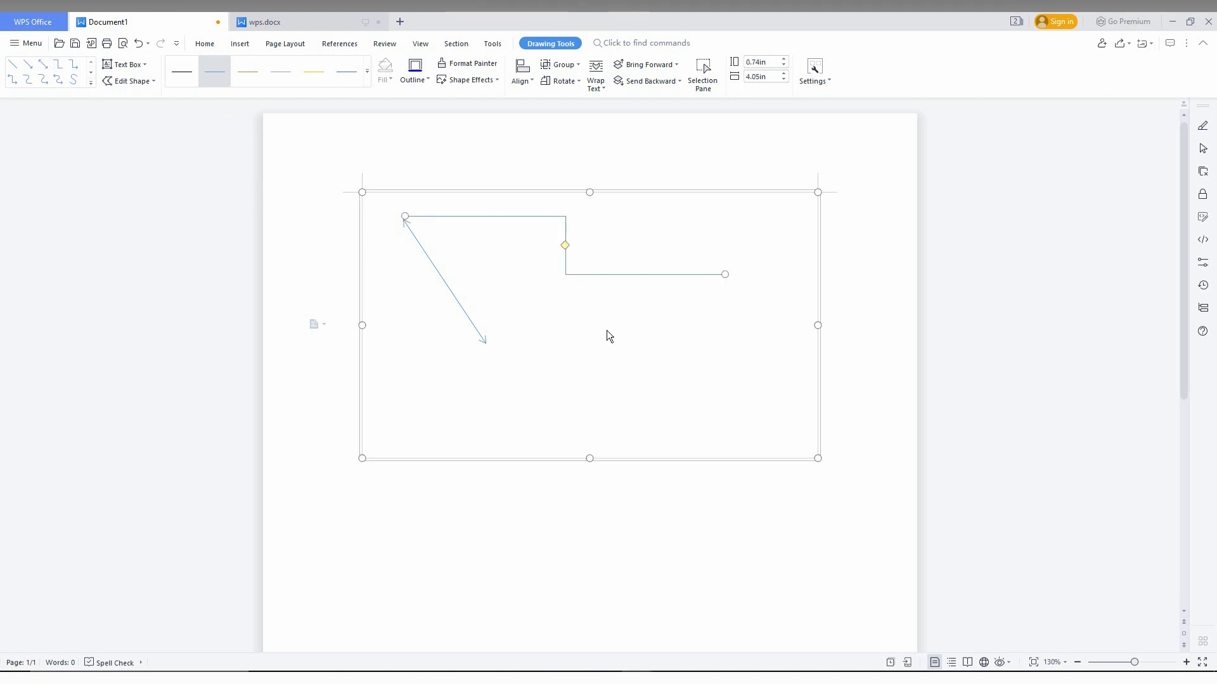
Step: Place a plain grey line at the arrow's lower end, then delete it as unwanted
{"action": "left_click", "coordinate": [19, 66]}
{"action": "left_click", "coordinate": [484, 343]}
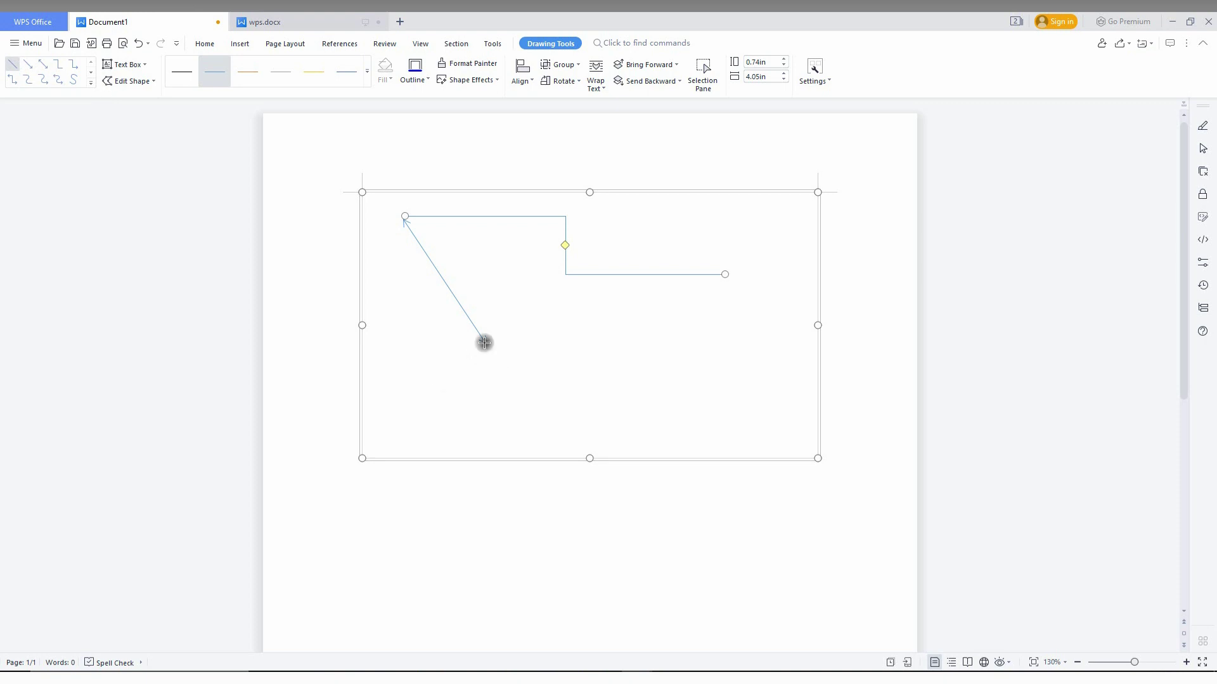
{"action": "mouse_move", "coordinate": [562, 420]}
{"action": "left_mouse_down"}
{"action": "mouse_move", "coordinate": [643, 340]}
{"action": "mouse_move", "coordinate": [575, 403]}
{"action": "left_mouse_up"}
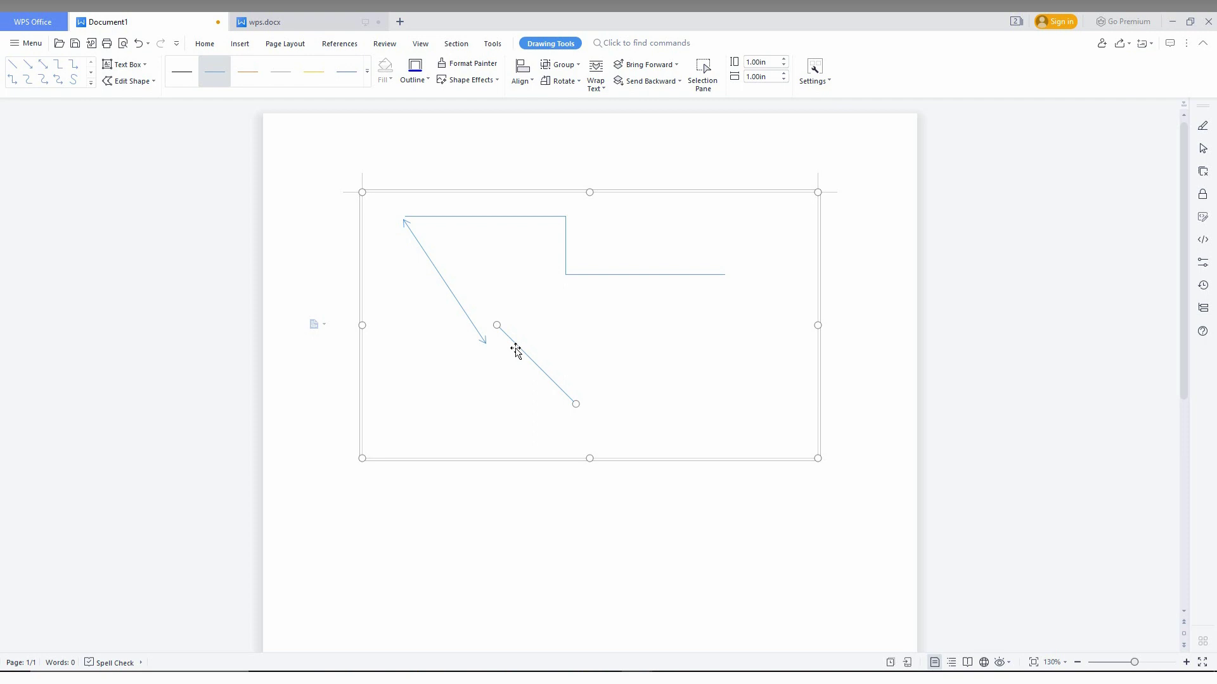
{"action": "right_click", "coordinate": [517, 348]}
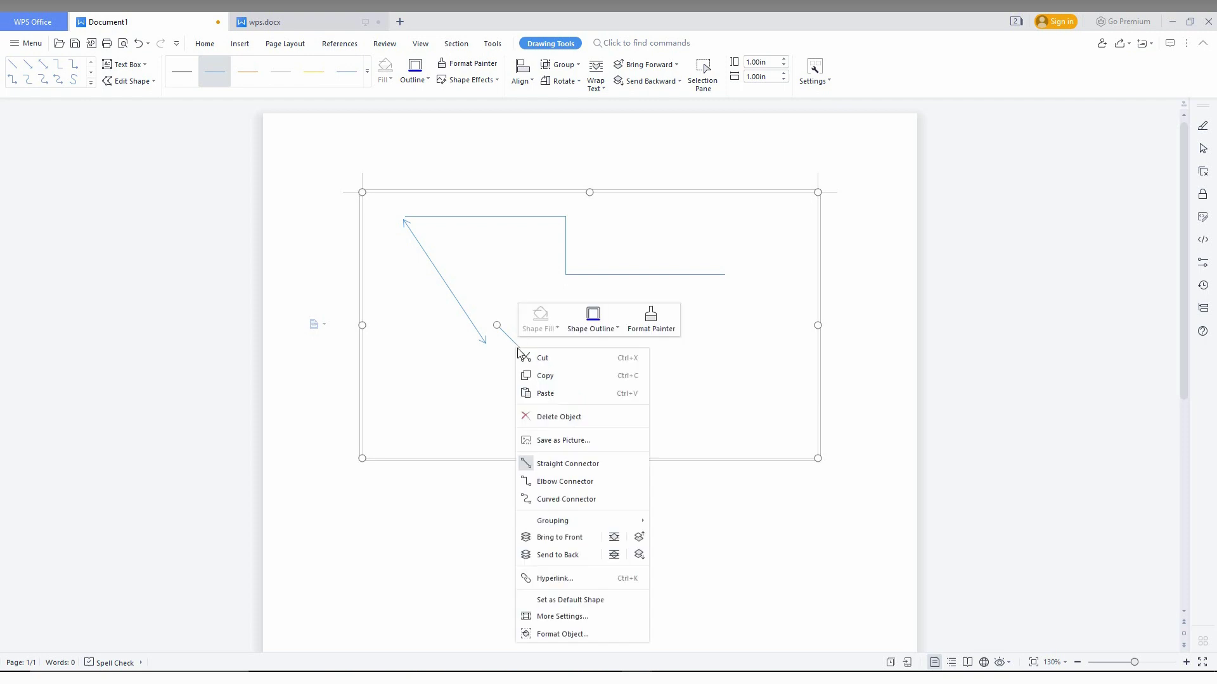
{"action": "left_click", "coordinate": [557, 418]}
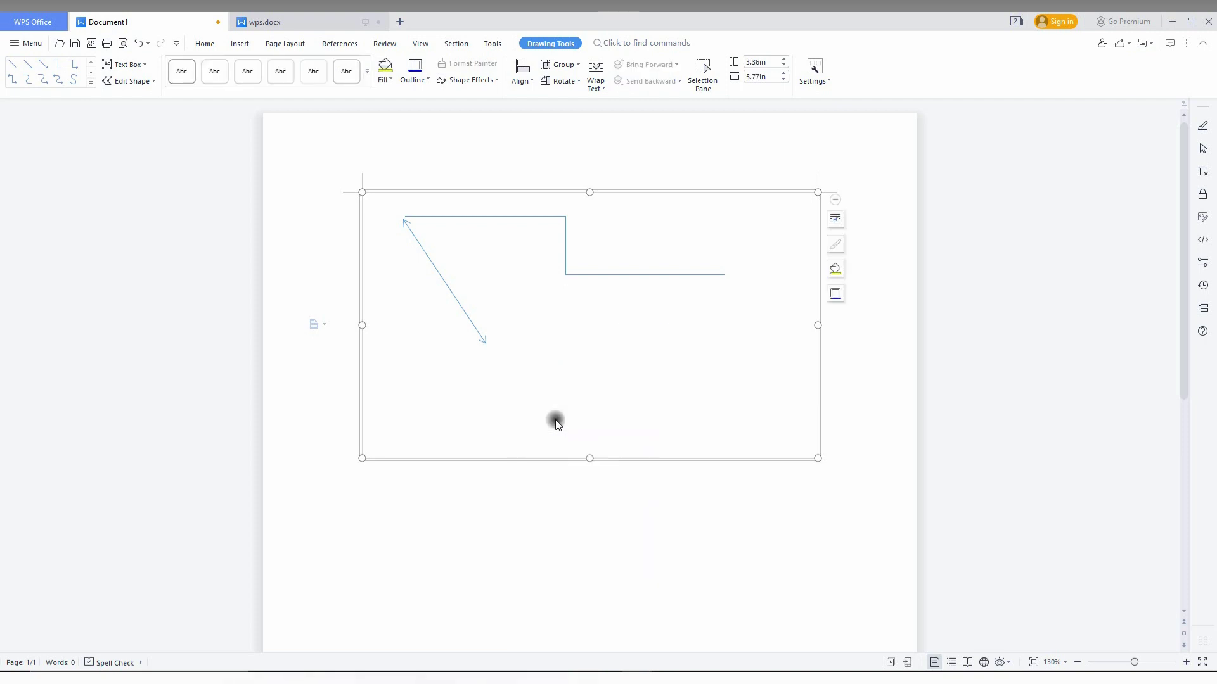
Step: Draw an arrow from the lower end to the connector's end, and fill the canvas yellow
{"action": "left_click", "coordinate": [27, 66]}
{"action": "mouse_move", "coordinate": [483, 343]}
{"action": "left_mouse_down"}
{"action": "mouse_move", "coordinate": [640, 313]}
{"action": "mouse_move", "coordinate": [728, 275]}
{"action": "left_mouse_up"}
{"action": "left_click", "coordinate": [723, 383]}
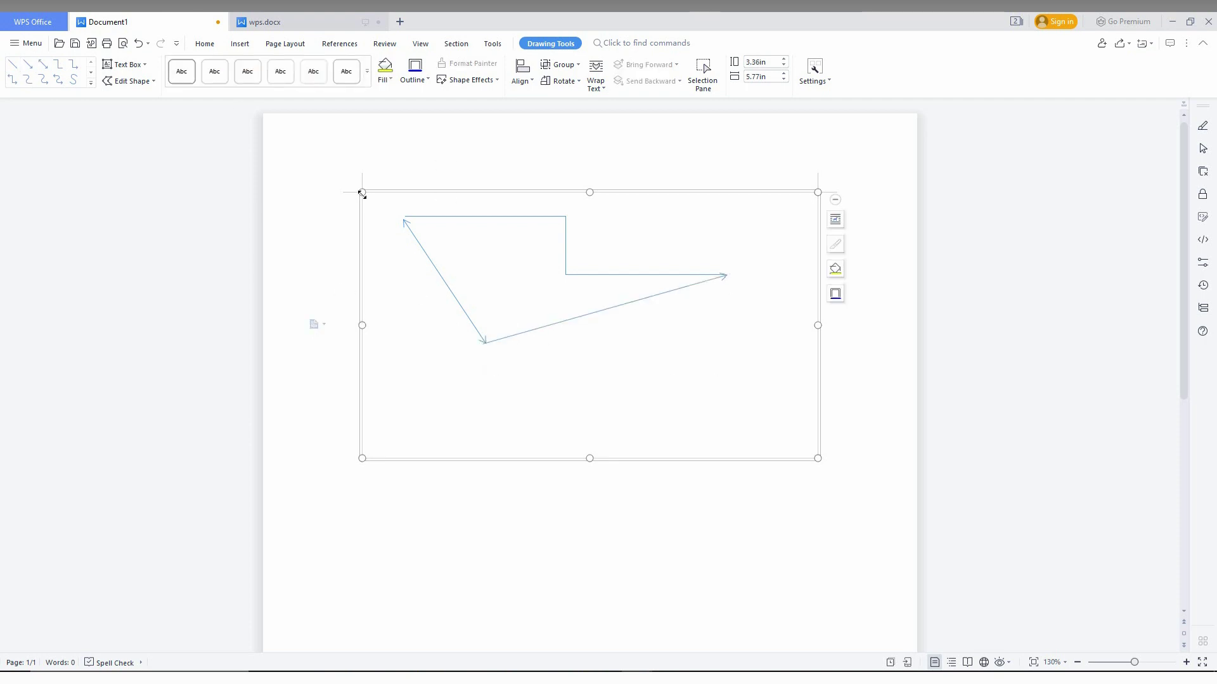
{"action": "left_click", "coordinate": [385, 66]}
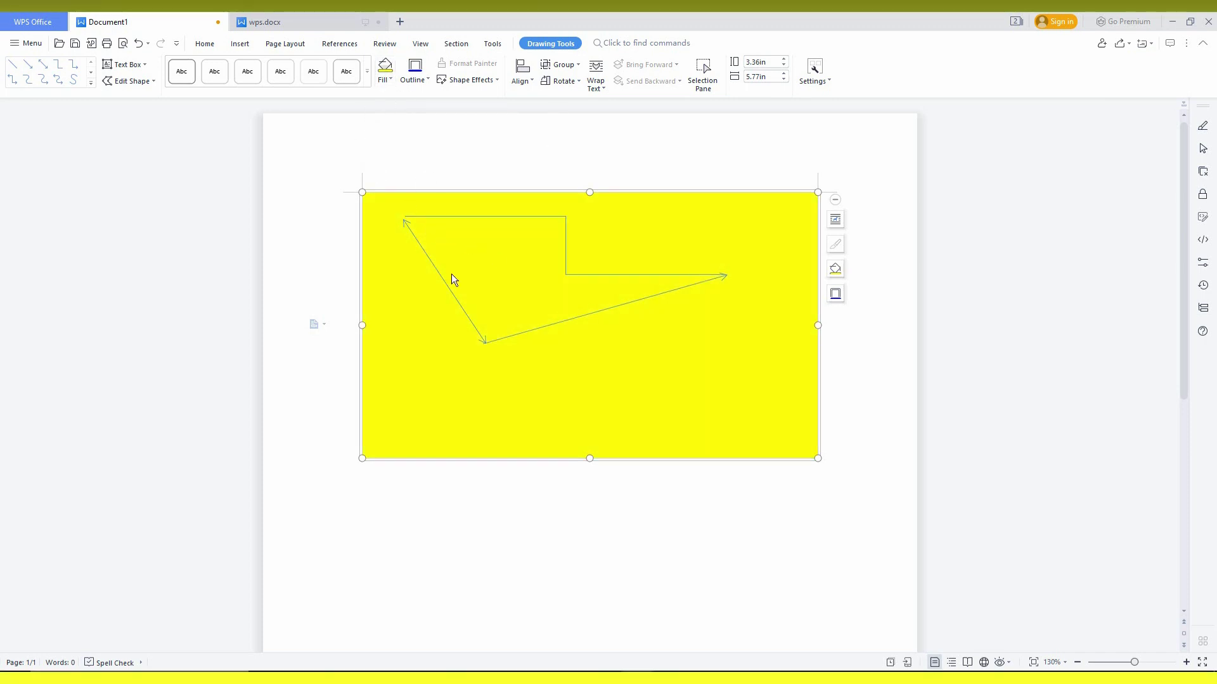
Step: Give the yellow canvas an outline and pick its colour from the palette
{"action": "left_click", "coordinate": [415, 66]}
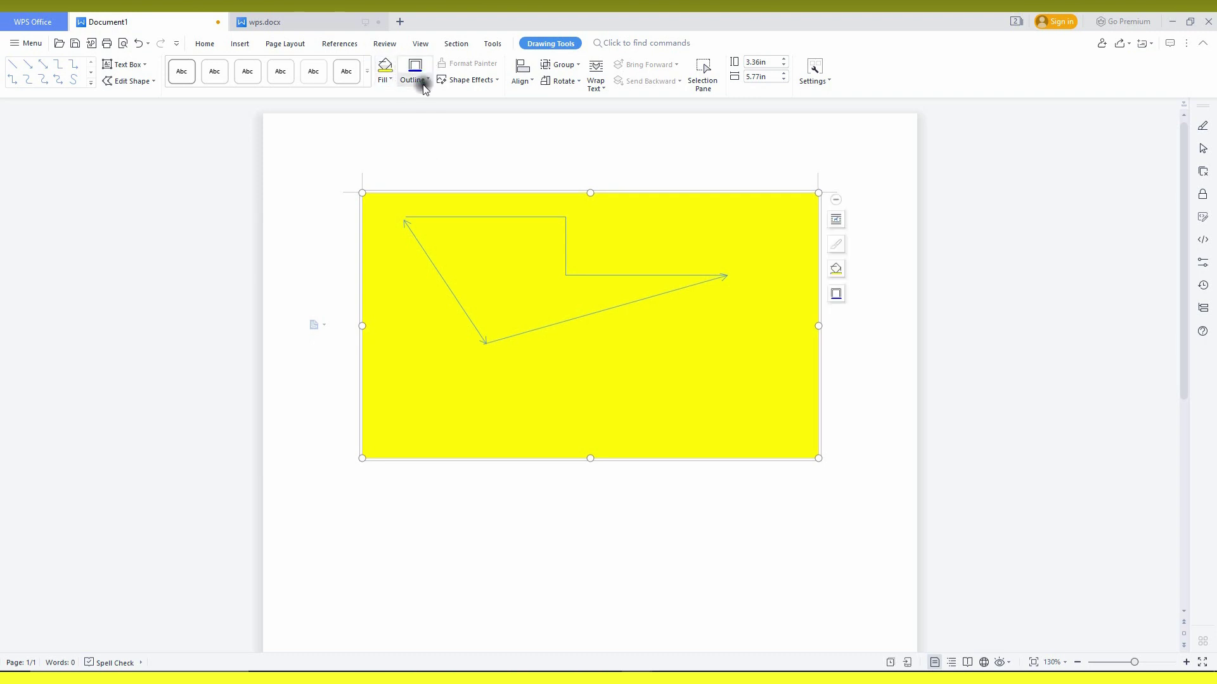
{"action": "left_click", "coordinate": [423, 86]}
{"action": "left_click", "coordinate": [427, 148]}
Step: Delete the whole canvas with its arrows, leaving the page blank
{"action": "left_click", "coordinate": [316, 150]}
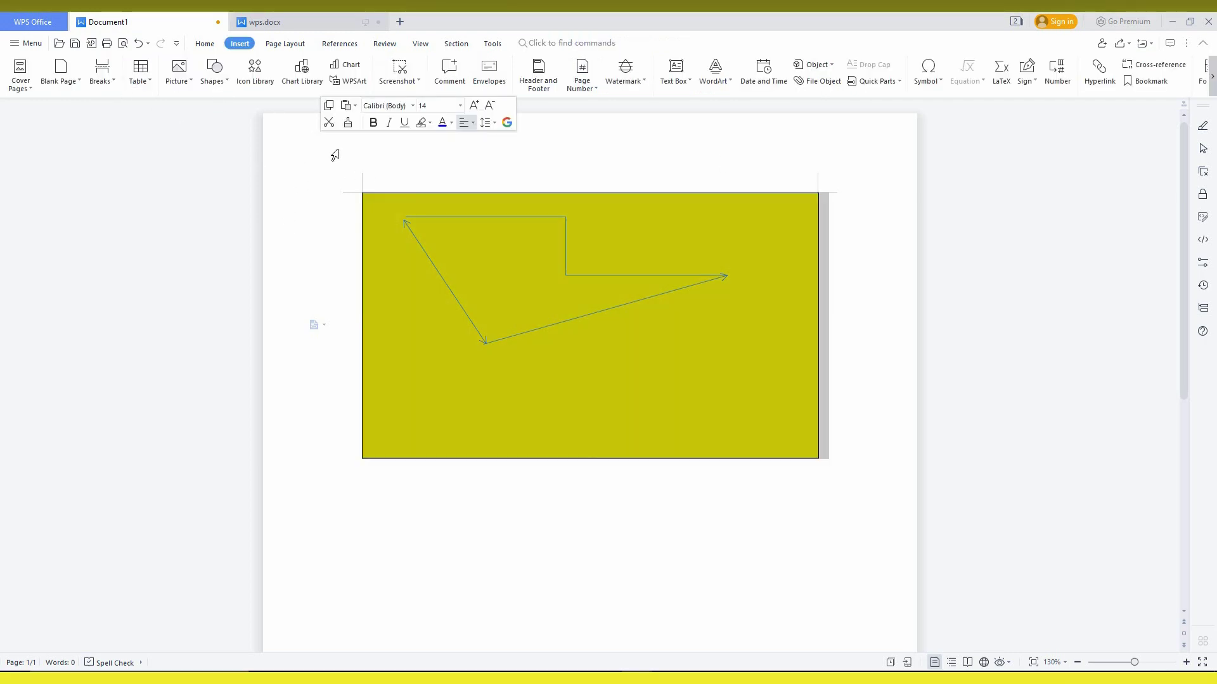
{"action": "left_click", "coordinate": [835, 423]}
{"action": "key", "text": "BackSpace"}
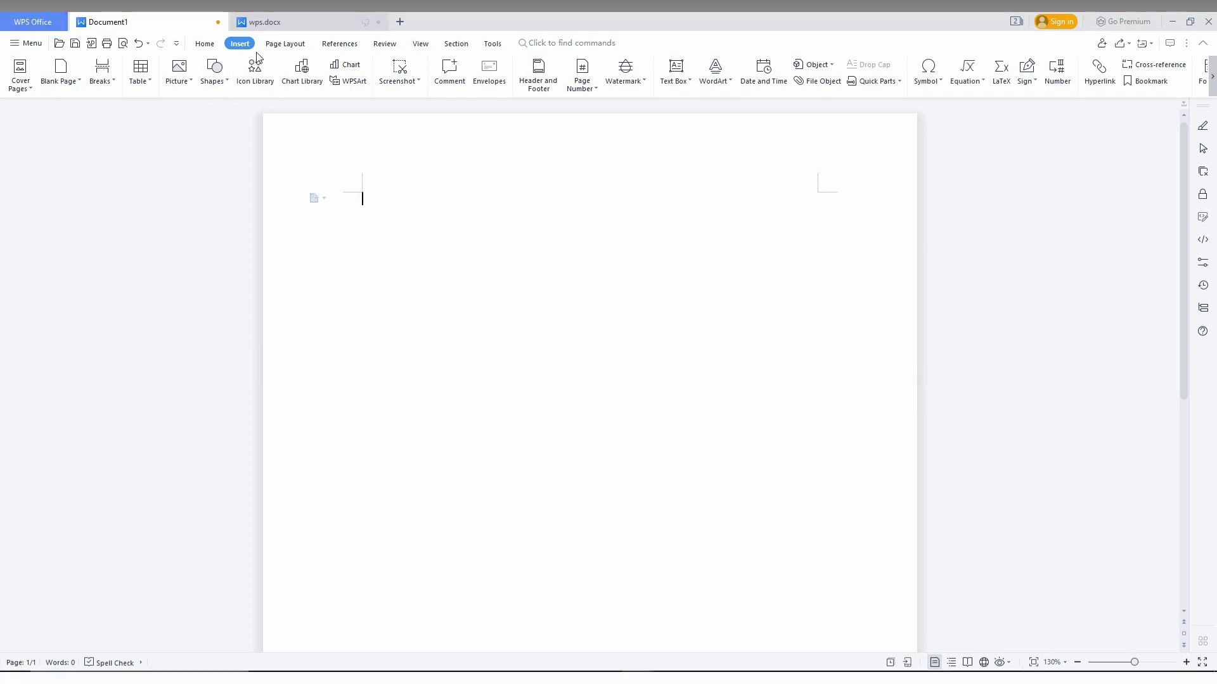
Step: Draw a diagonal down-right arrow line directly on the page, without a canvas
{"action": "left_click", "coordinate": [215, 71]}
{"action": "left_click", "coordinate": [224, 129]}
{"action": "left_click_drag", "start_coordinate": [384, 237], "coordinate": [512, 336]}
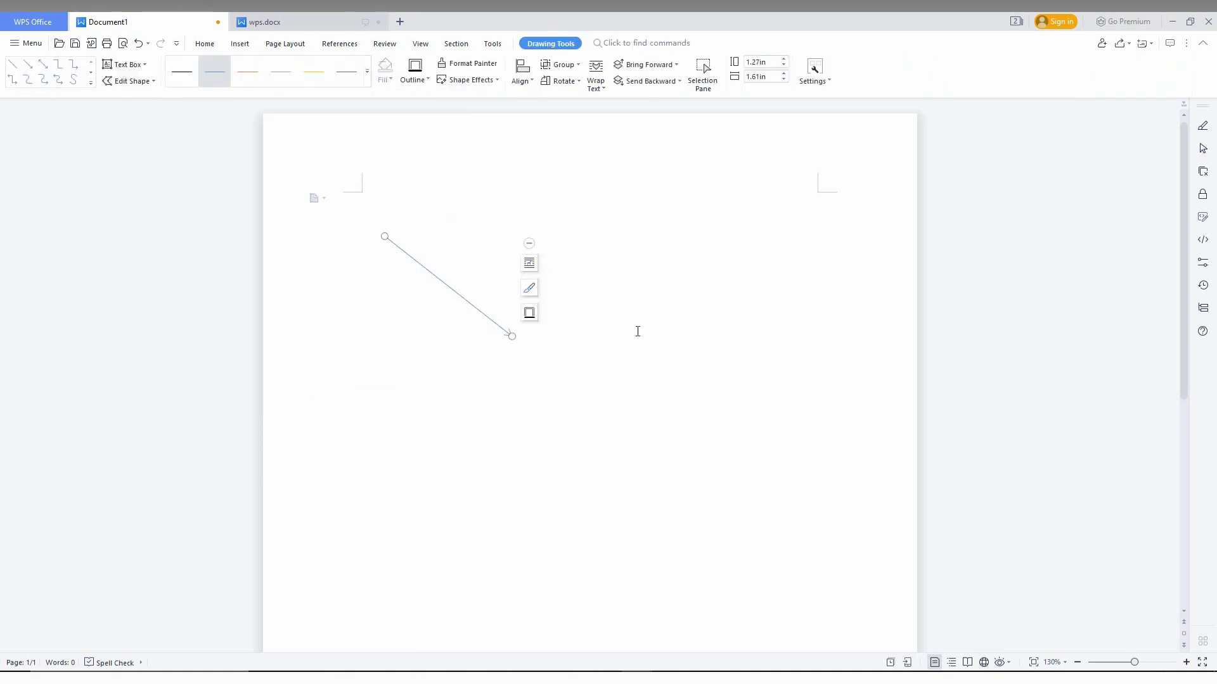
{"action": "left_click", "coordinate": [608, 345]}
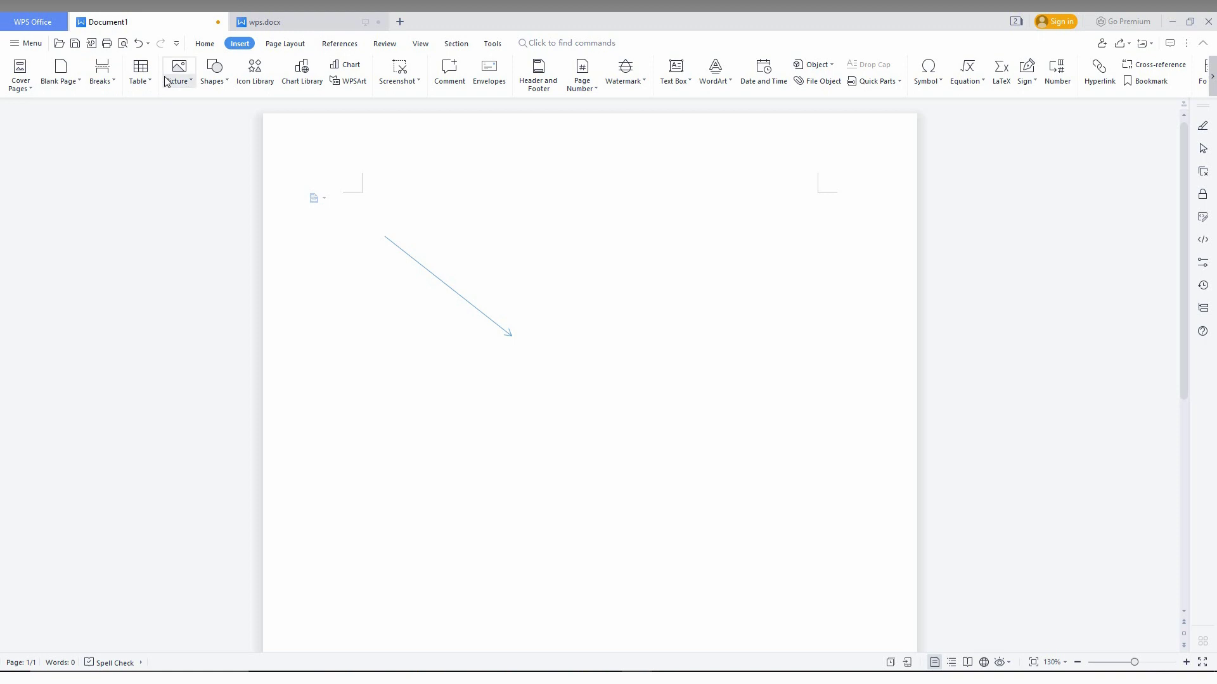
Step: Insert the purple 'TECH MADE ME UNIQUE' picture and delete the crossing line, keeping the up-right arrow
{"action": "left_click", "coordinate": [185, 68]}
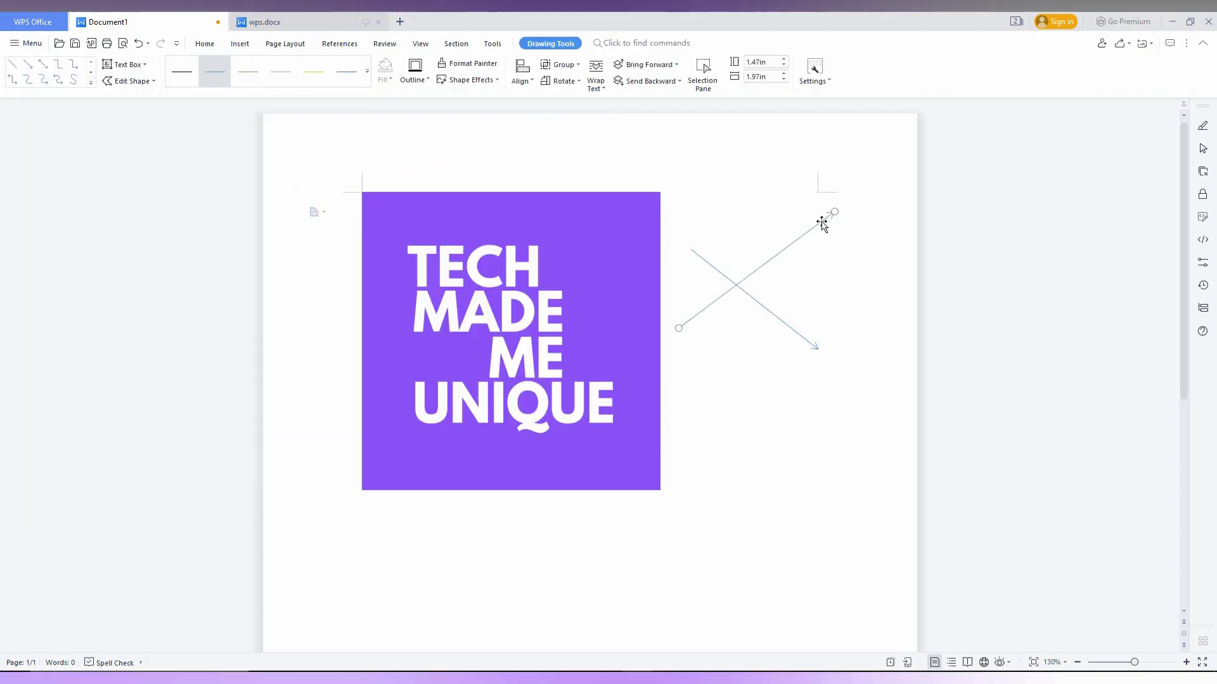
{"action": "right_click", "coordinate": [786, 322]}
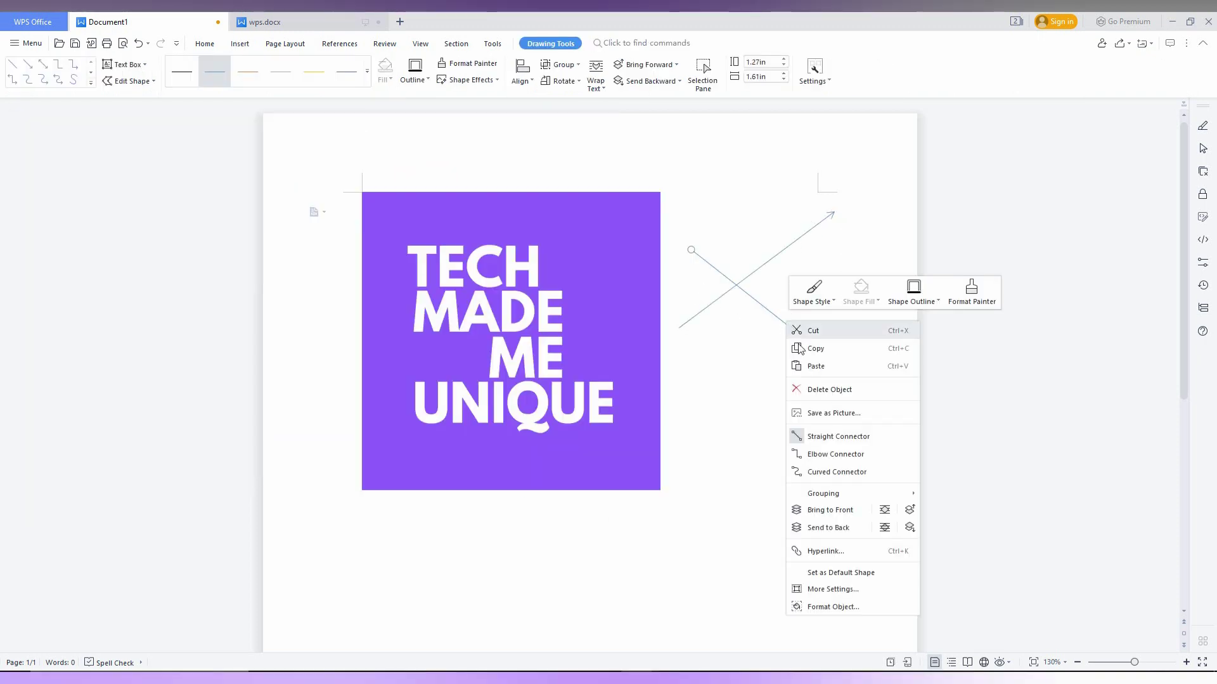
{"action": "left_click", "coordinate": [819, 390]}
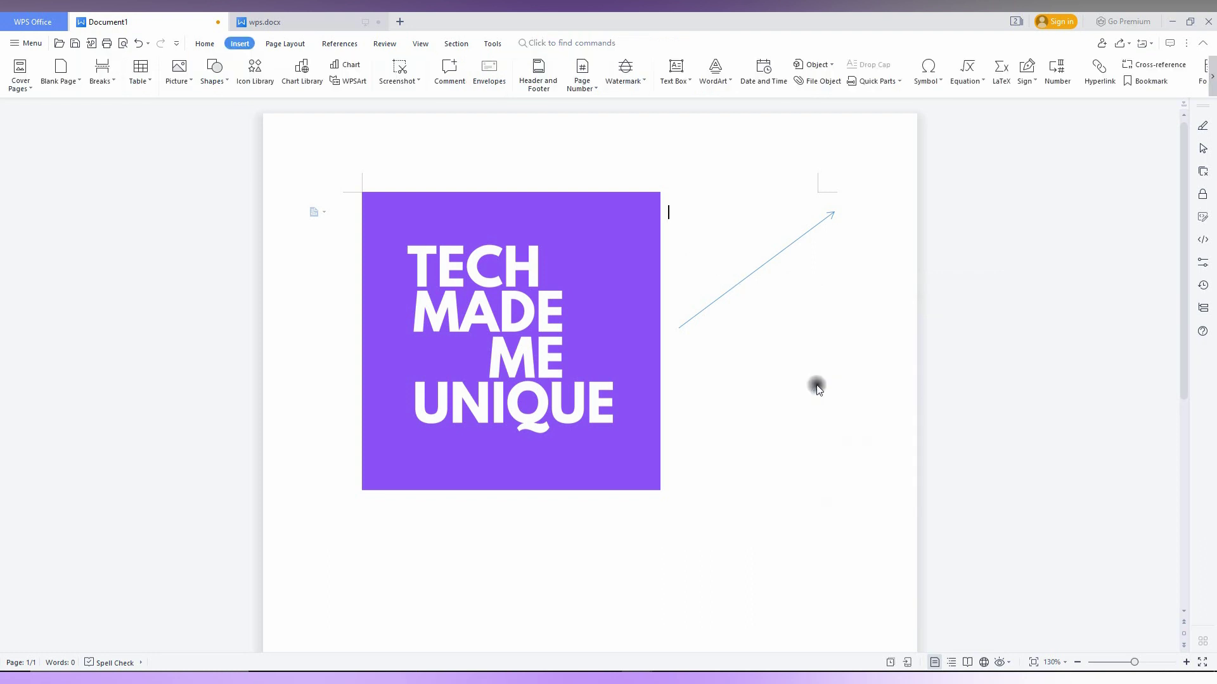
{"action": "left_click", "coordinate": [763, 268]}
{"action": "right_click", "coordinate": [763, 269]}
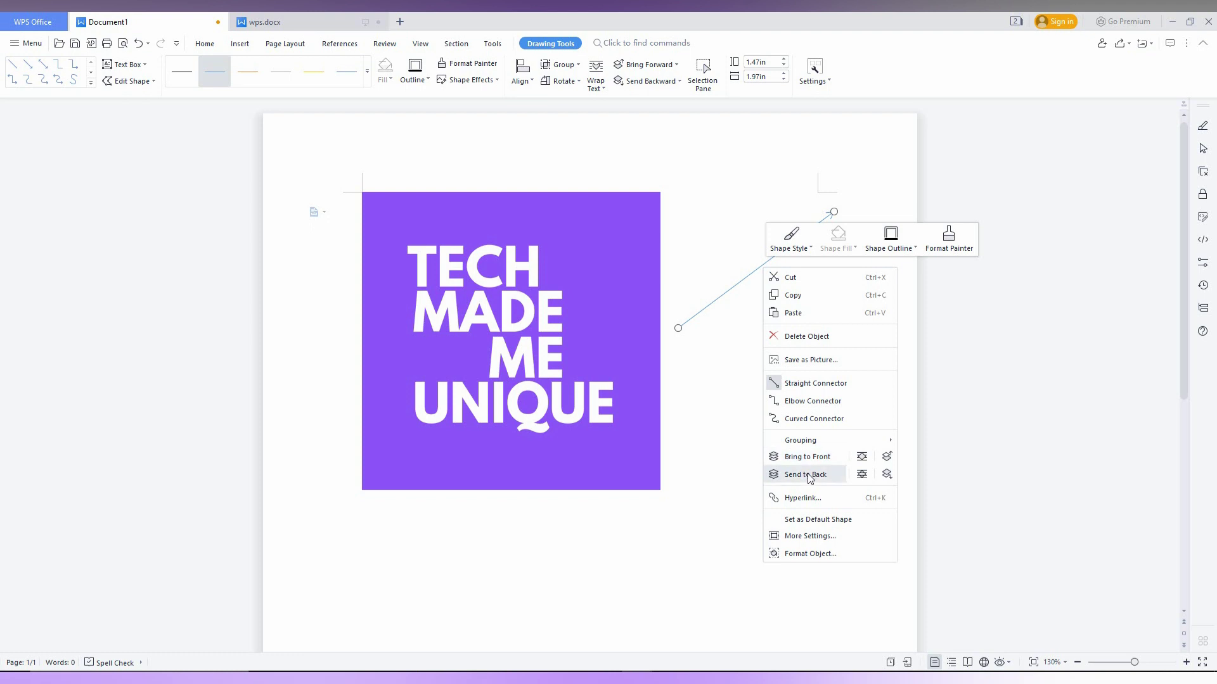
{"action": "left_click", "coordinate": [834, 213]}
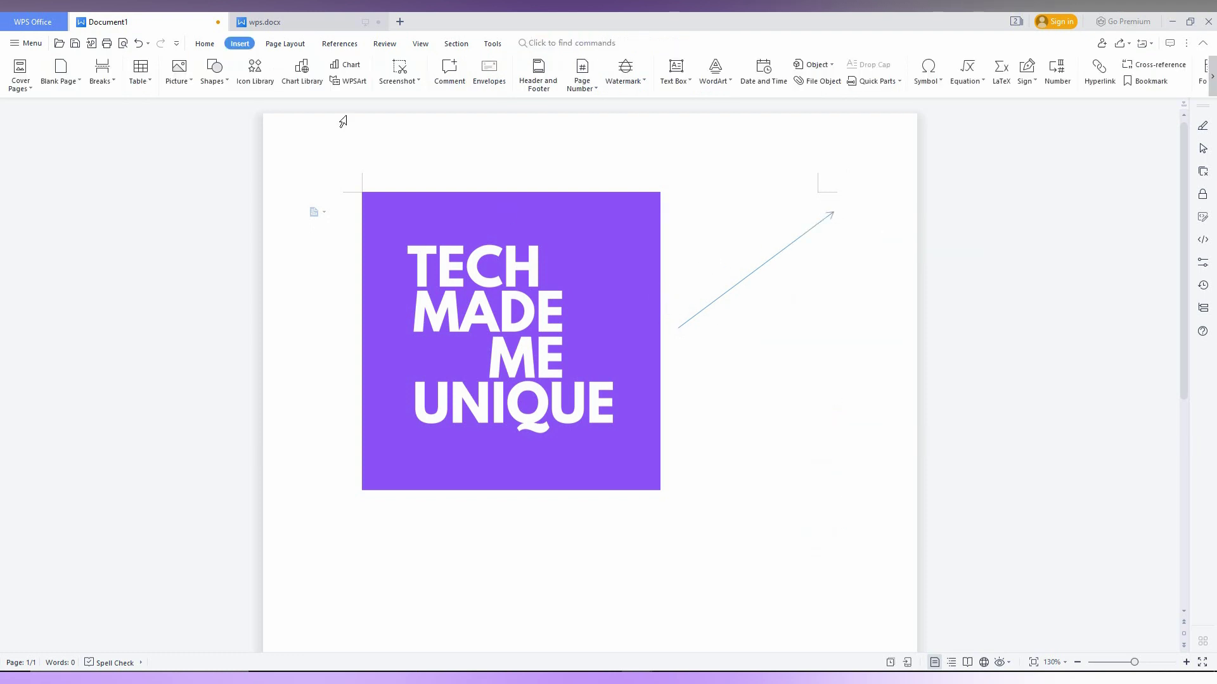
Step: Draw a second arrow line parallel below the first, beside the picture
{"action": "left_click", "coordinate": [214, 81]}
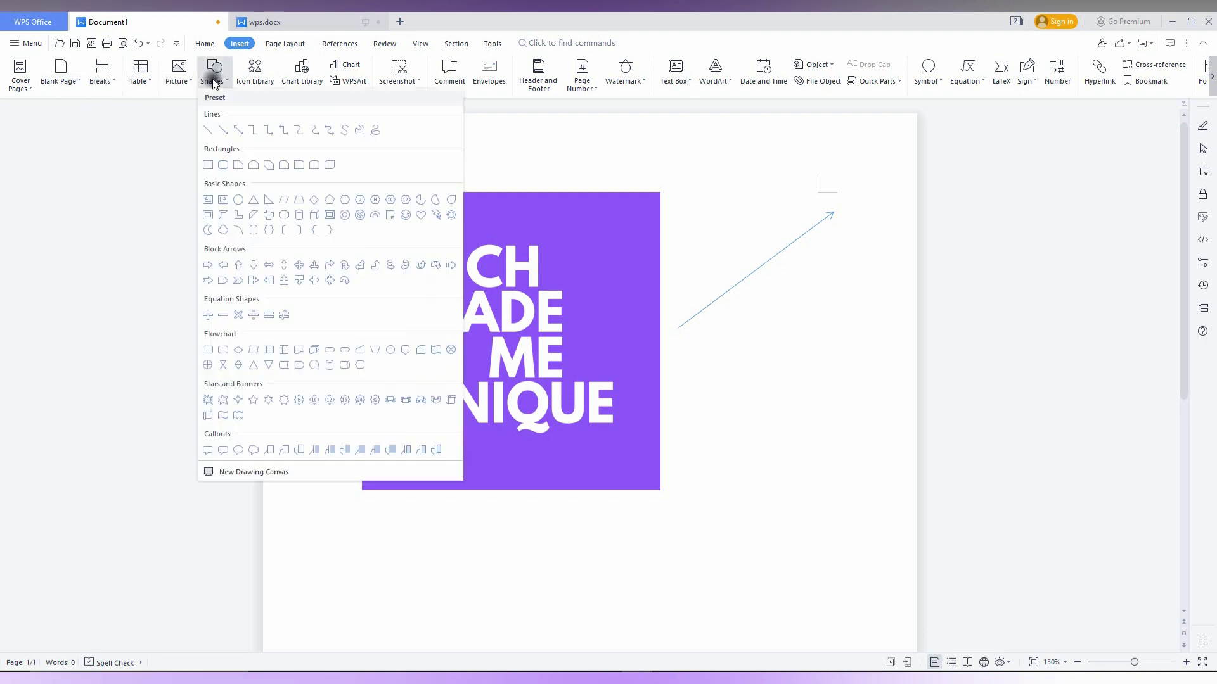
{"action": "left_click", "coordinate": [238, 129]}
{"action": "left_click_drag", "start_coordinate": [850, 258], "coordinate": [684, 363]}
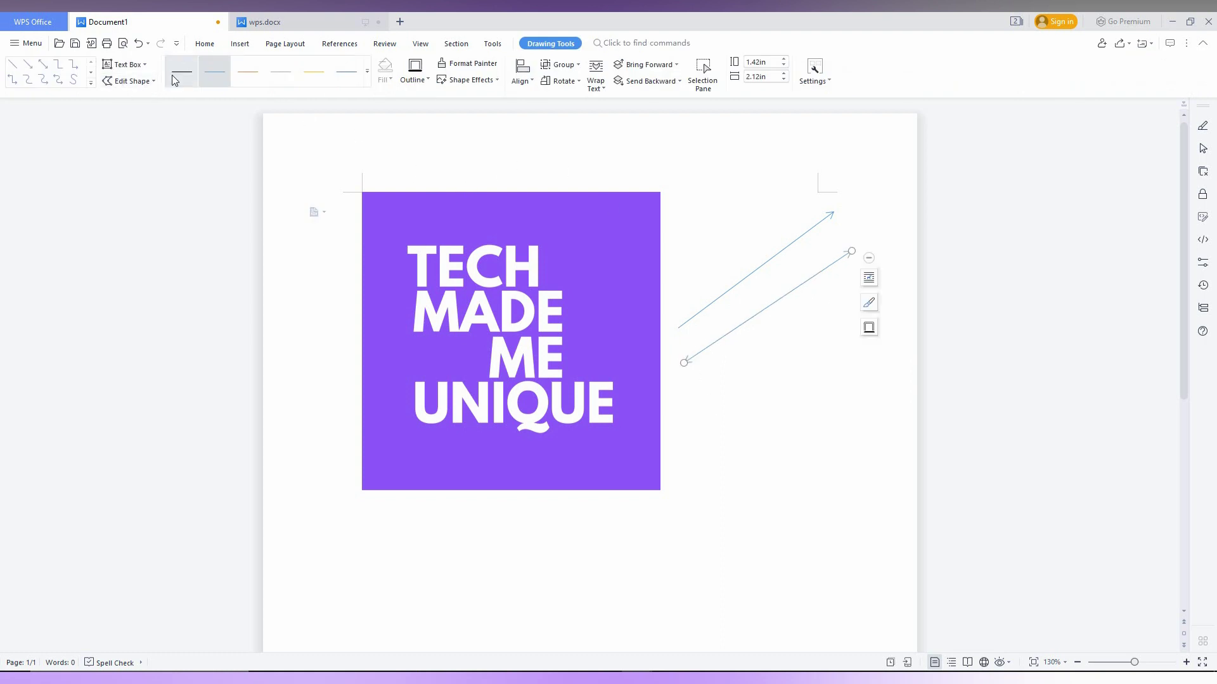
Step: Colour the new arrow orange with the Subtle Line - Accent 2 style, dismissing the premium gradient pop-ups
{"action": "left_click", "coordinate": [244, 74]}
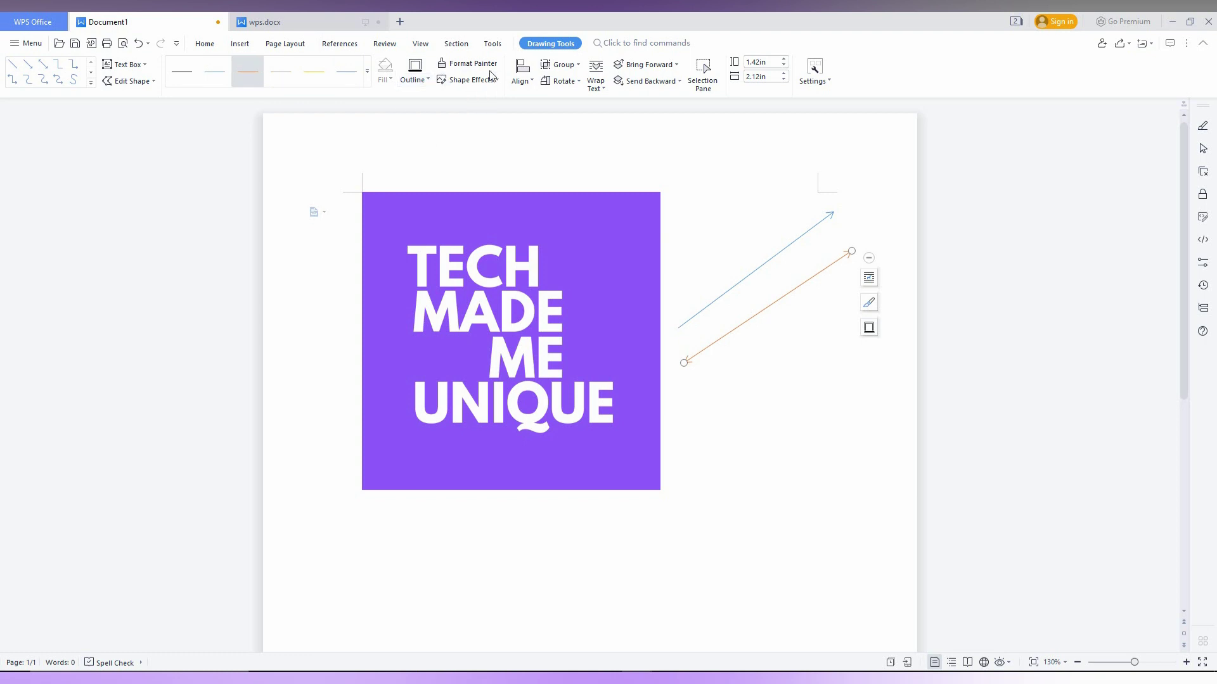
{"action": "left_click", "coordinate": [423, 80]}
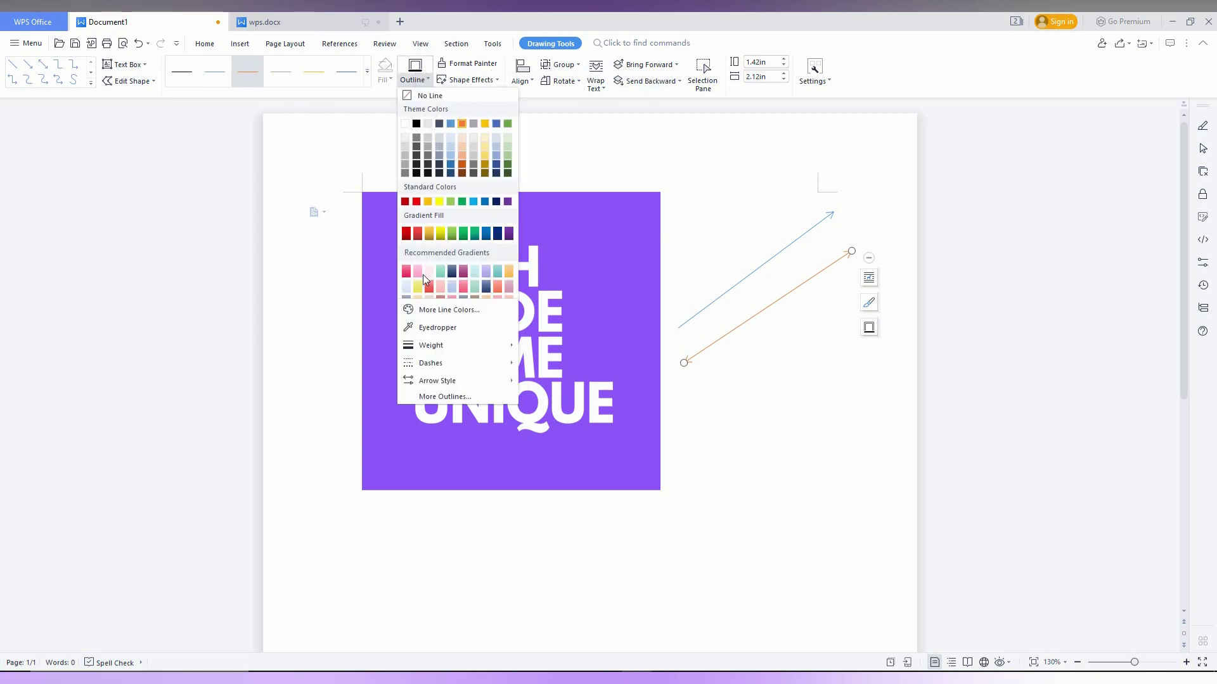
{"action": "left_click", "coordinate": [463, 272]}
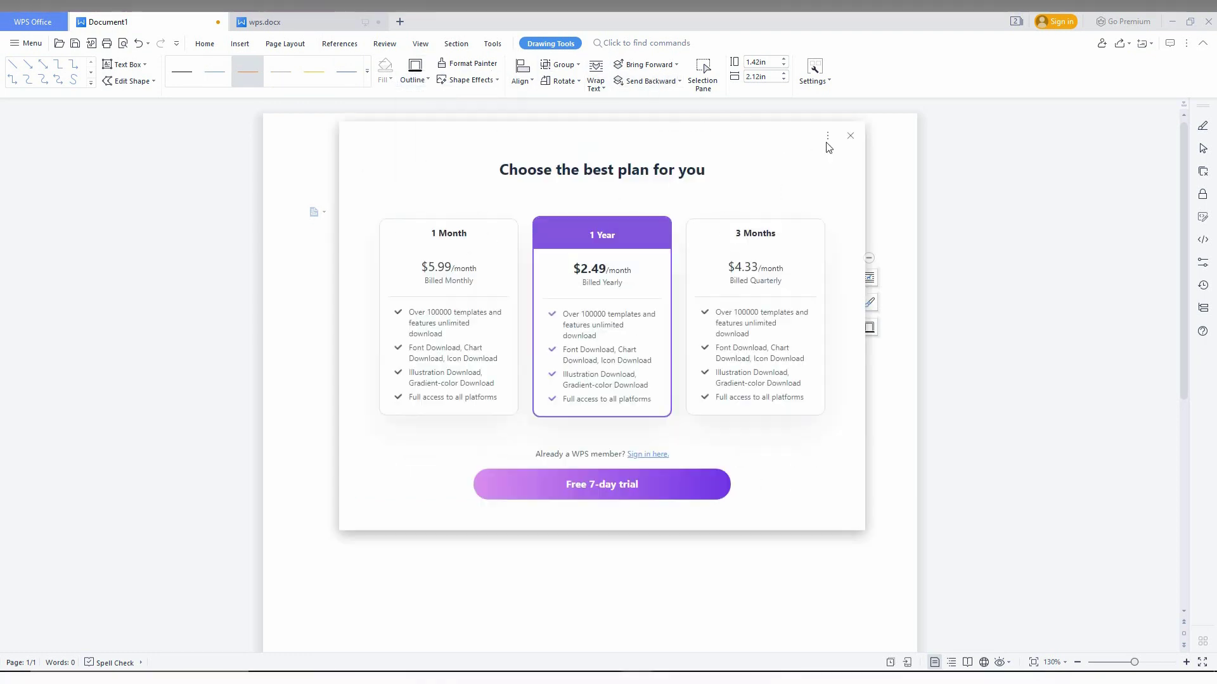
{"action": "left_click", "coordinate": [851, 136]}
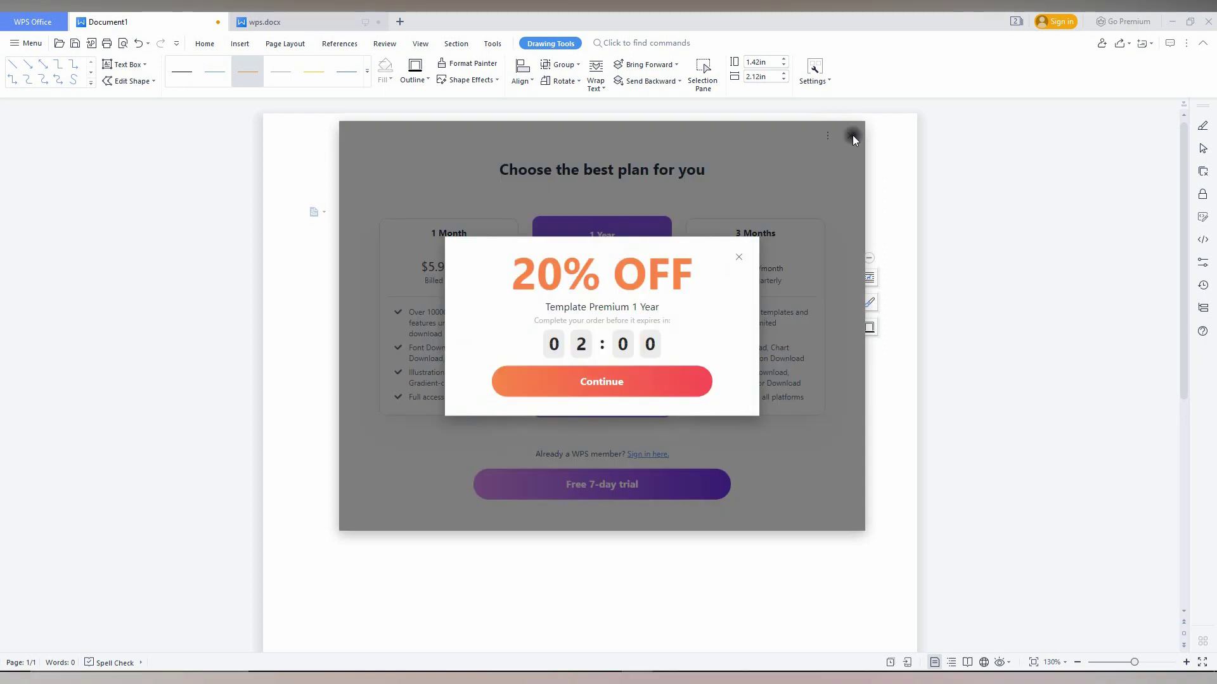
{"action": "left_click", "coordinate": [736, 256]}
{"action": "left_click", "coordinate": [239, 43]}
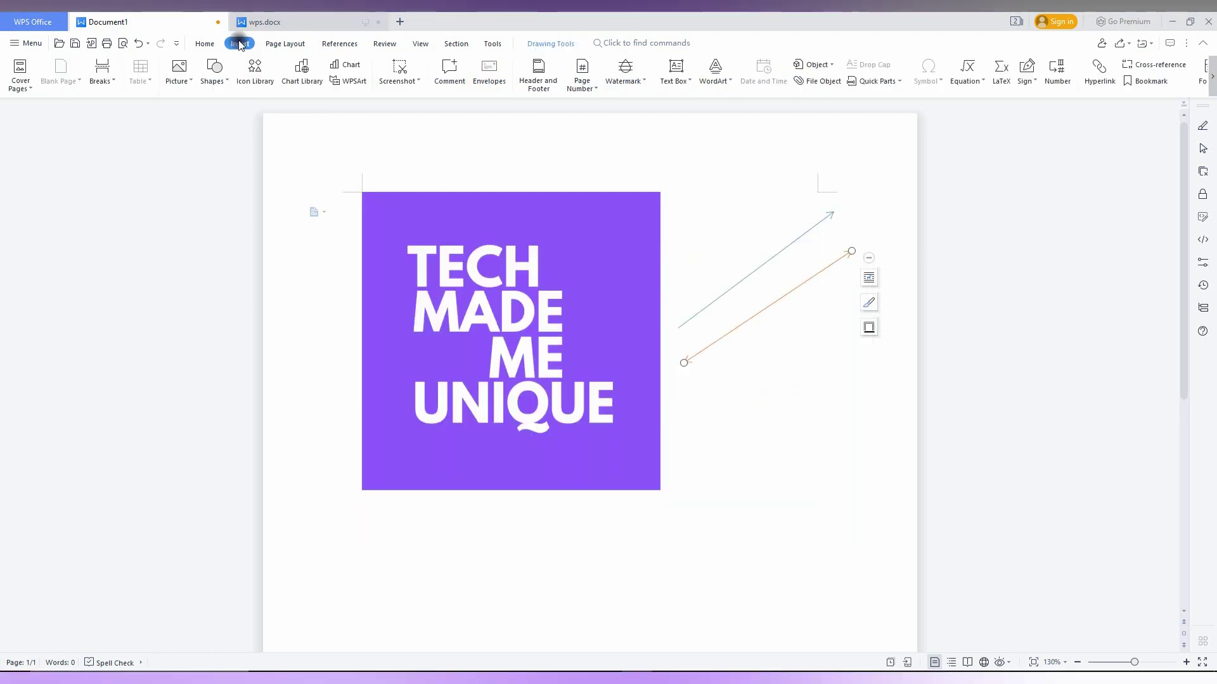
Step: Draw a blue isosceles triangle over the arrows, right of the picture
{"action": "left_click", "coordinate": [220, 85]}
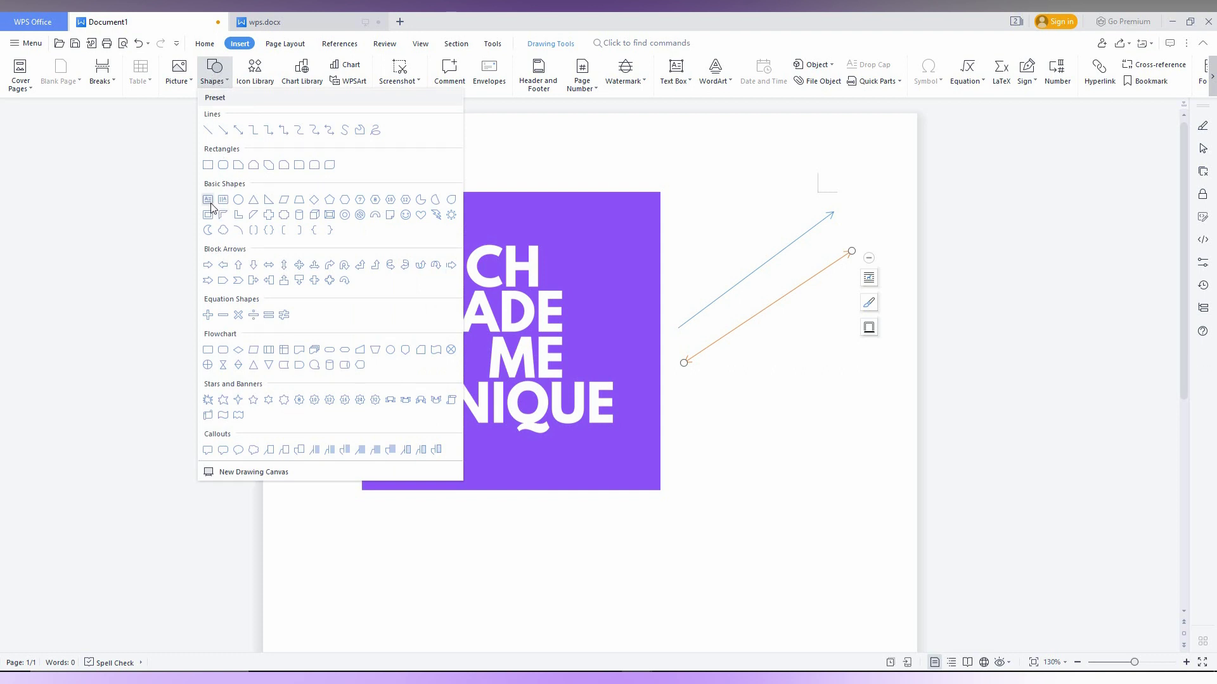
{"action": "left_click", "coordinate": [253, 200]}
{"action": "left_click_drag", "start_coordinate": [683, 206], "coordinate": [826, 438]}
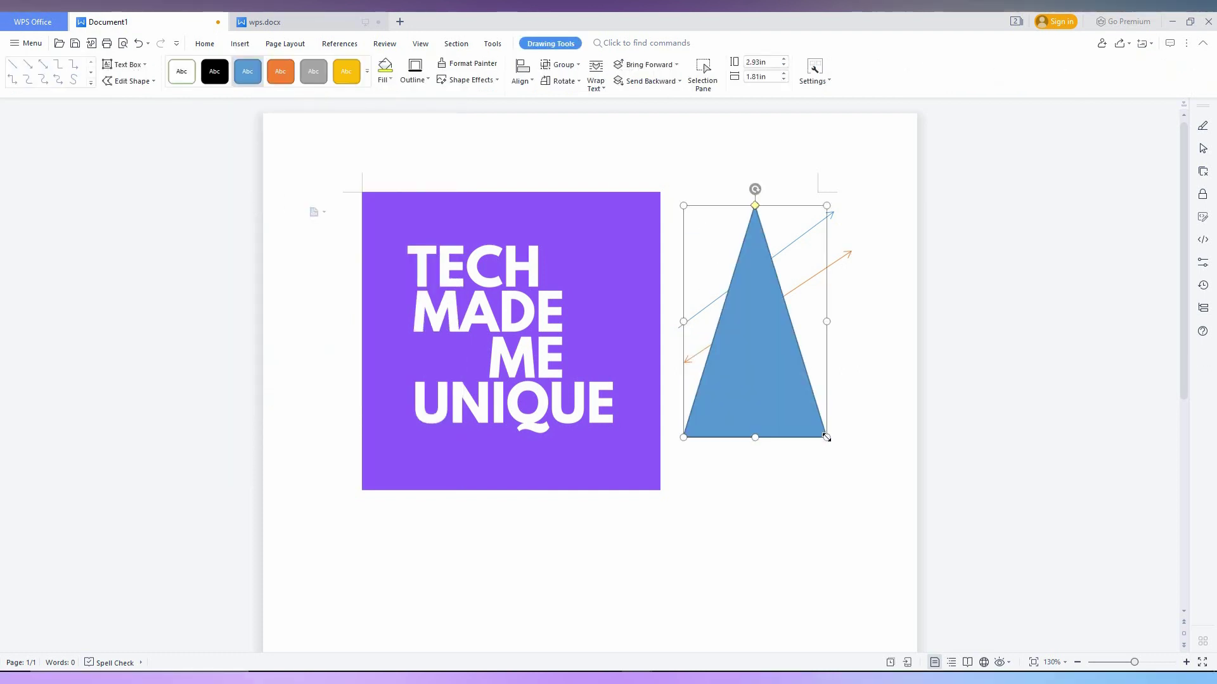
Step: Draw a blue Can cylinder shape below the triangle
{"action": "left_click", "coordinate": [239, 44]}
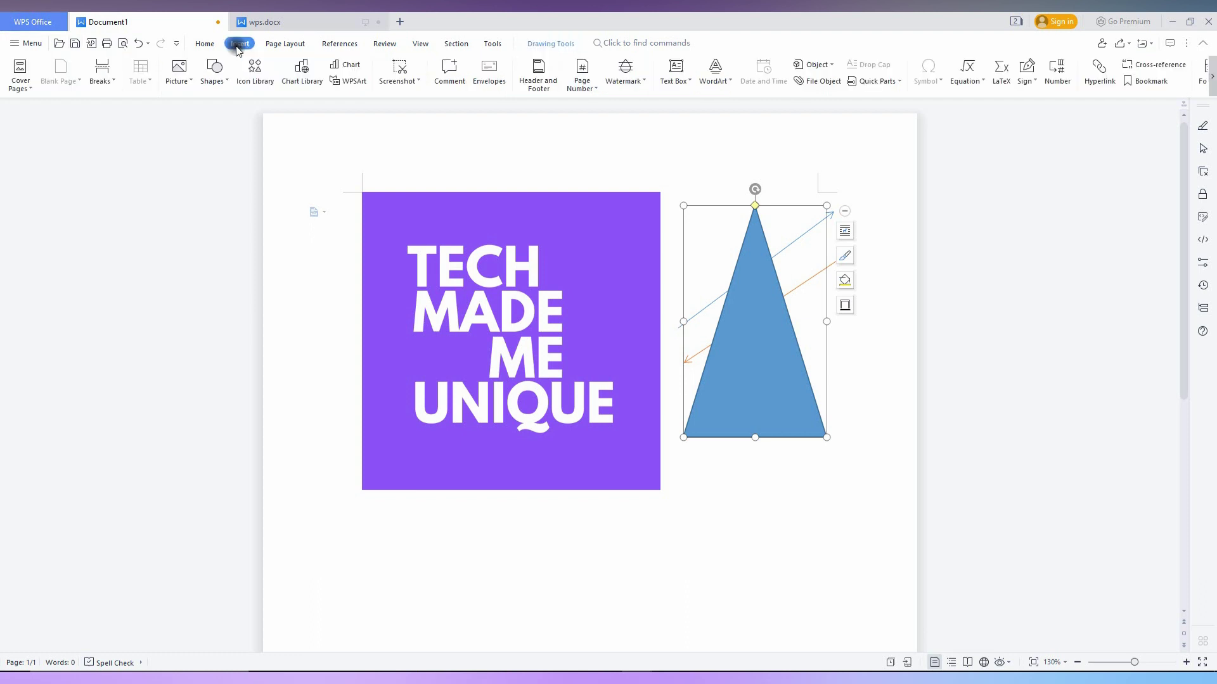
{"action": "left_click", "coordinate": [217, 86]}
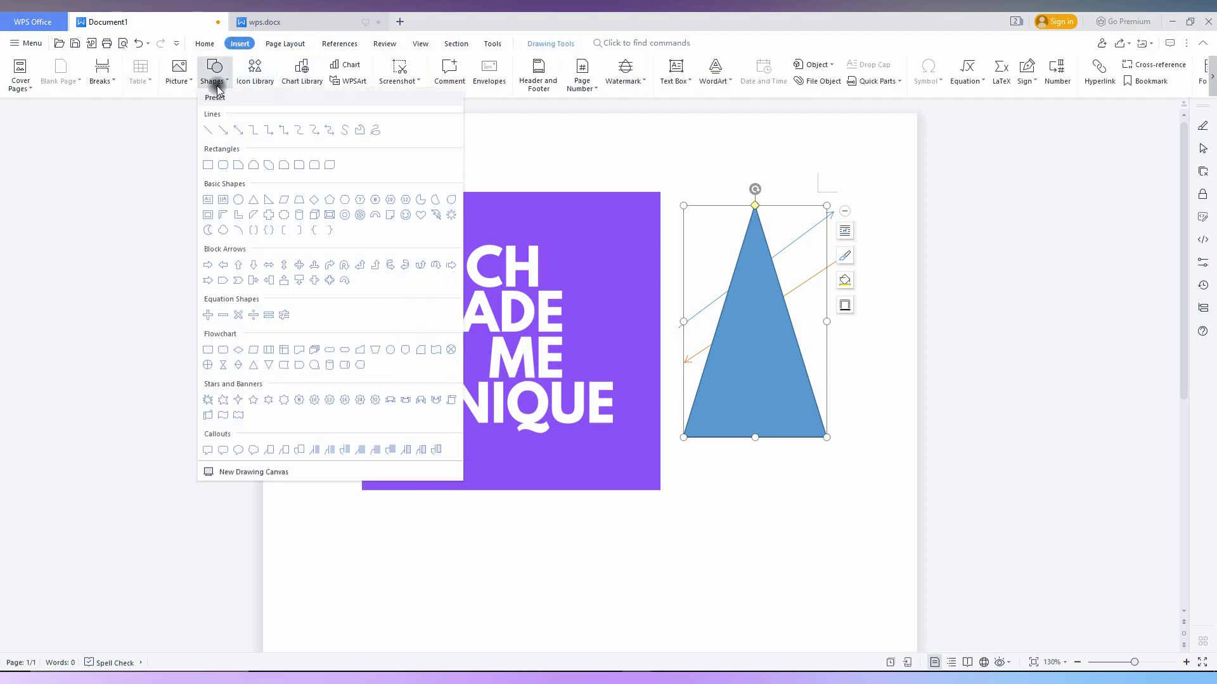
{"action": "left_click", "coordinate": [299, 215]}
{"action": "mouse_move", "coordinate": [690, 461]}
{"action": "left_mouse_down"}
{"action": "mouse_move", "coordinate": [722, 511]}
{"action": "mouse_move", "coordinate": [844, 573]}
{"action": "left_mouse_up"}
{"action": "scroll", "coordinate": [684, 628], "scroll_direction": "down", "scroll_amount": 3}
{"action": "scroll", "coordinate": [524, 622], "scroll_direction": "up", "scroll_amount": 3}
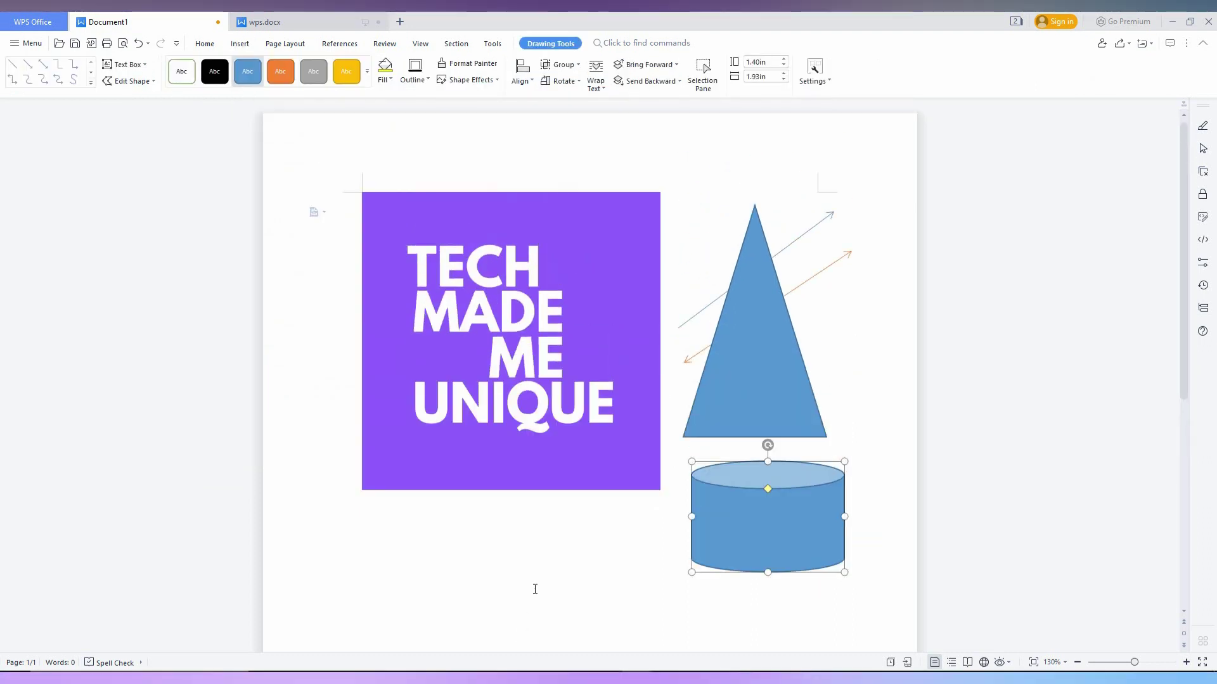